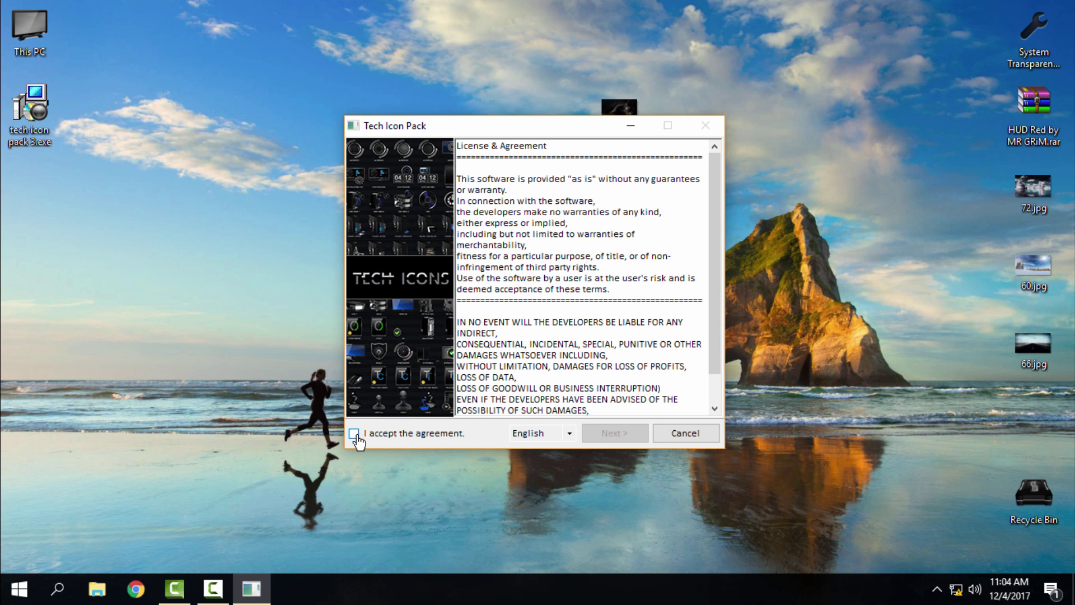
- Accept the license agreement and continue with 'Patch all files' to the installation page
{"action": "left_click", "coordinate": [354, 434]}
{"action": "left_click", "coordinate": [617, 433]}
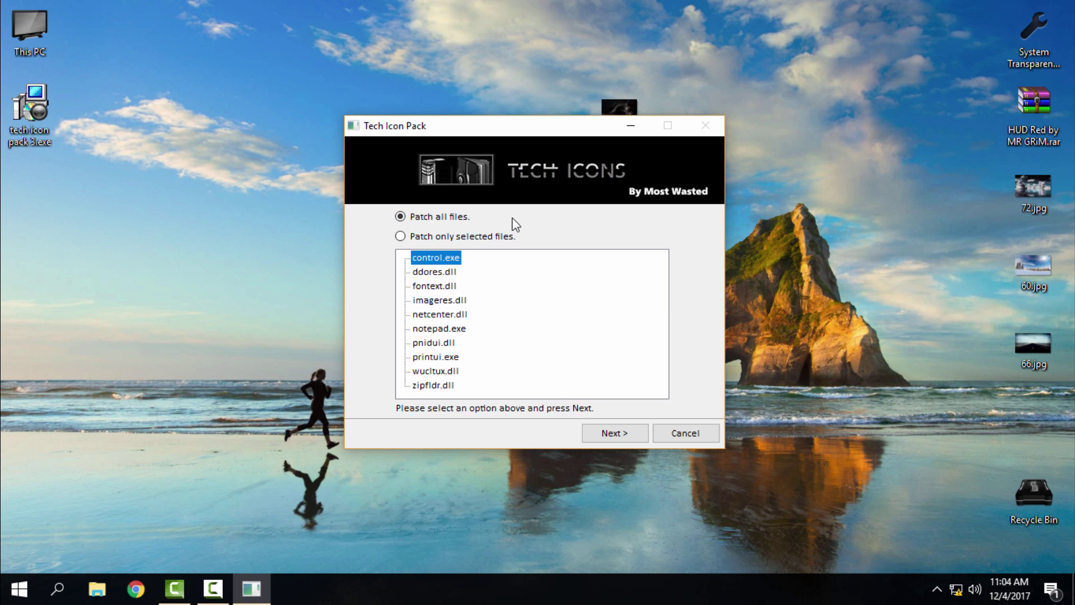
{"action": "left_click", "coordinate": [603, 439]}
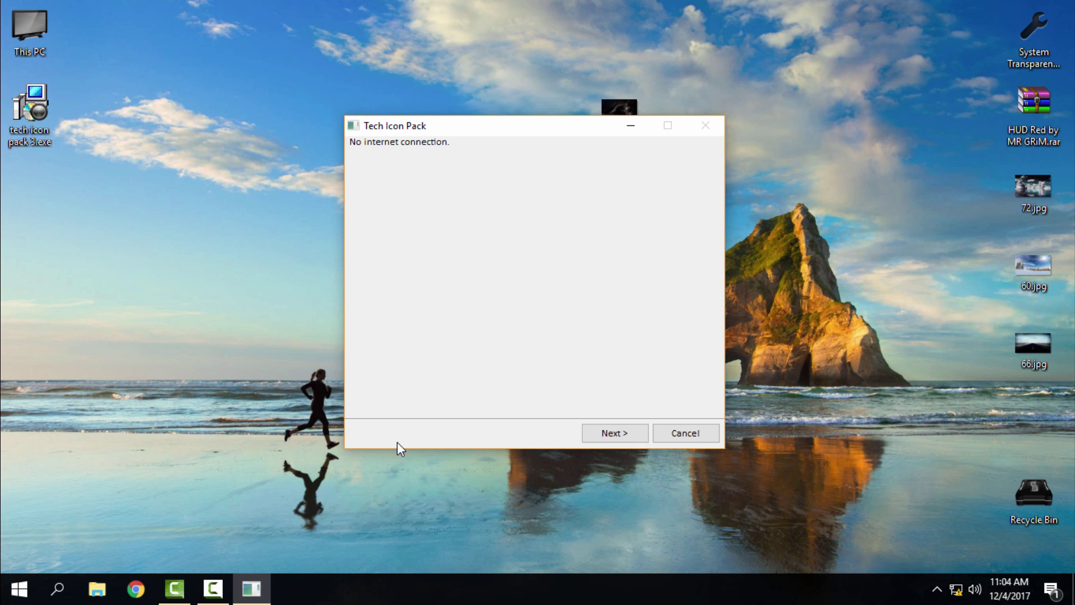
{"action": "left_click", "coordinate": [605, 441]}
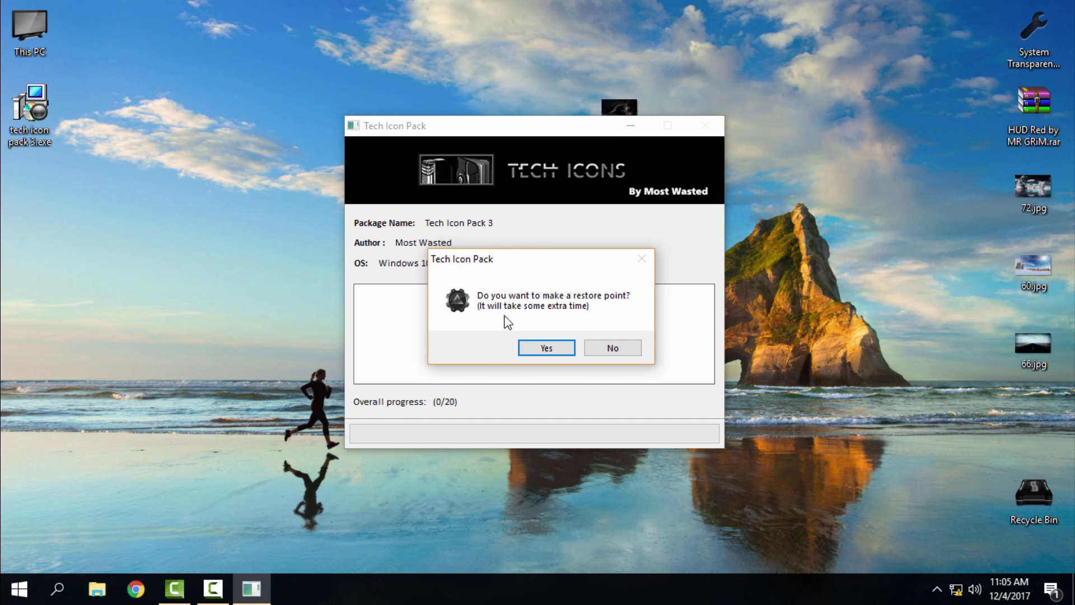
- Agree to create a restore point and let the pack install and reboot Windows
{"action": "left_click", "coordinate": [546, 347]}
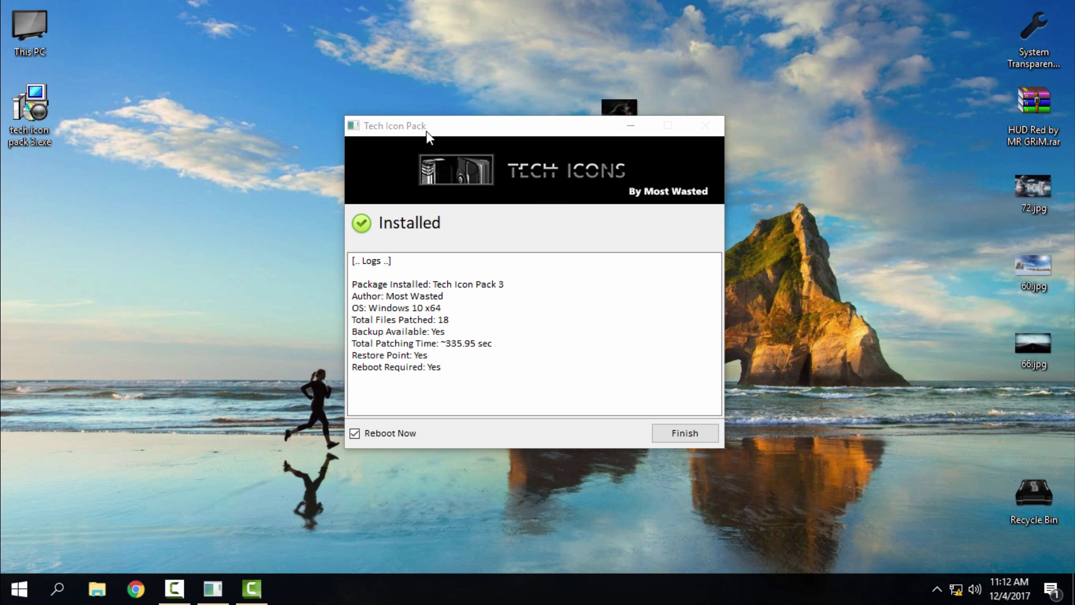
{"action": "left_click", "coordinate": [433, 402]}
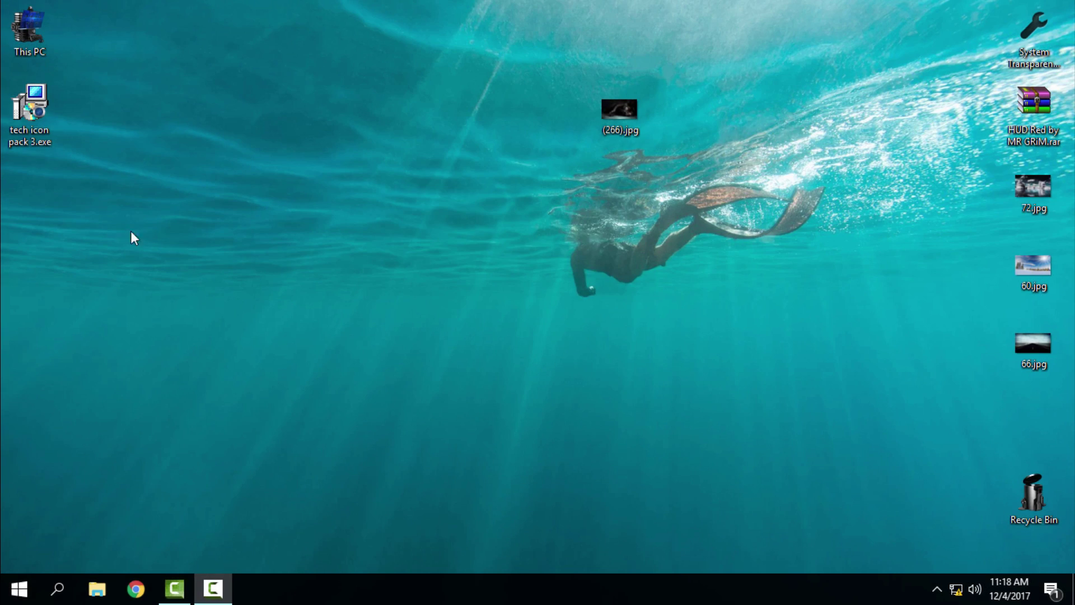
- Show This PC maximized with the new drive icons at extra large size
{"action": "left_click", "coordinate": [96, 588]}
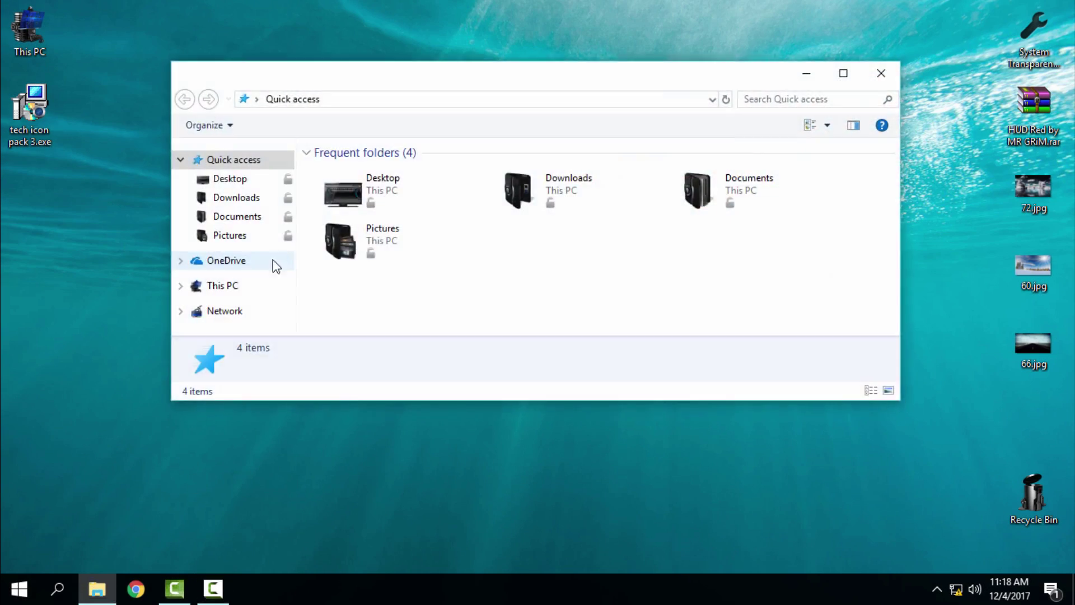
{"action": "left_click", "coordinate": [222, 287]}
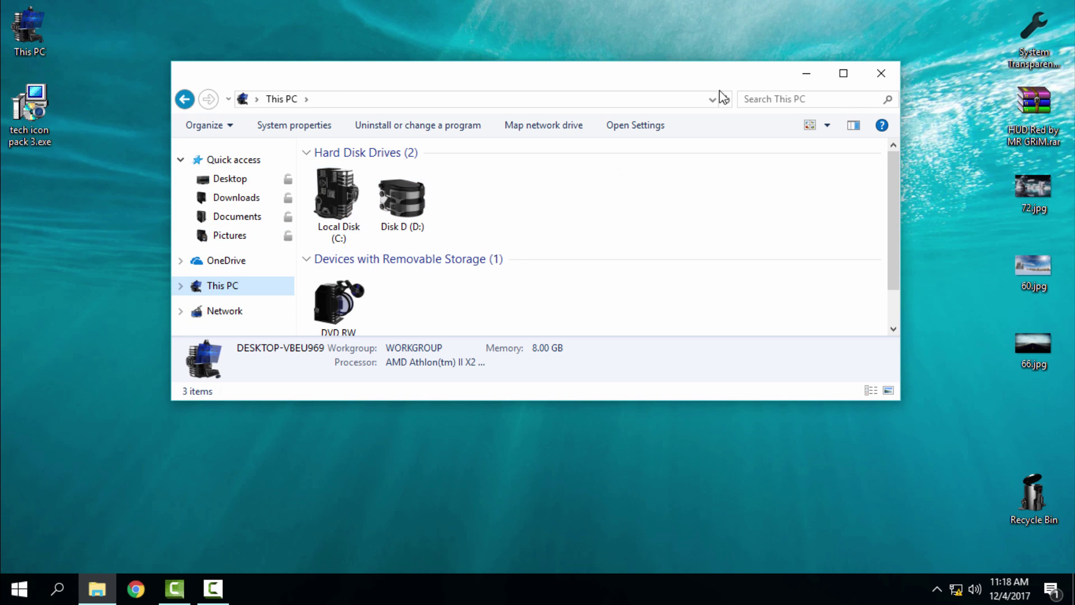
{"action": "left_click", "coordinate": [856, 75]}
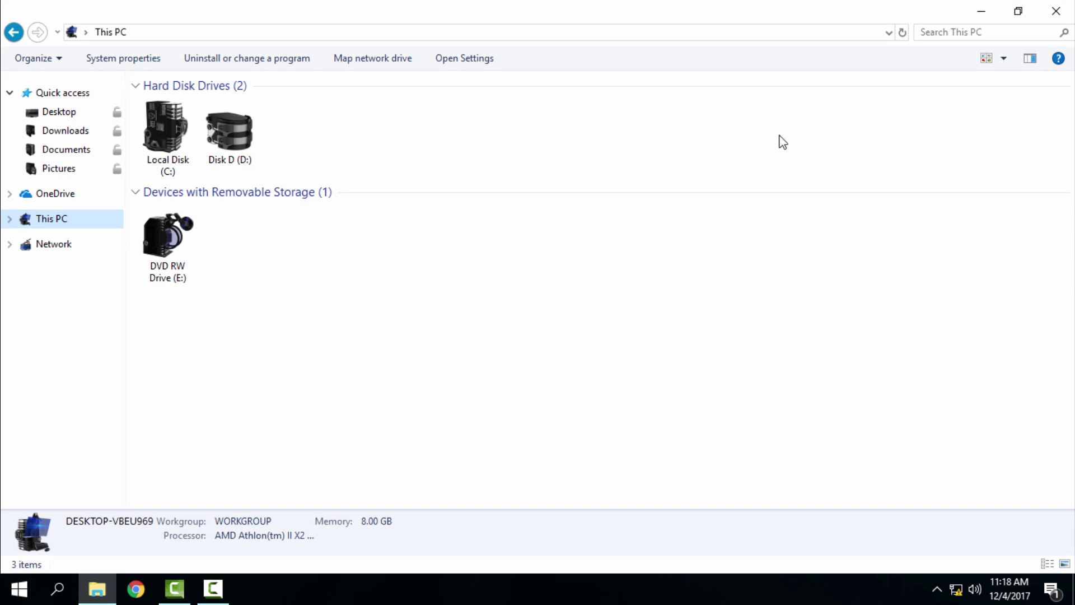
{"action": "left_click", "coordinate": [1005, 59]}
{"action": "left_click_drag", "start_coordinate": [955, 61], "coordinate": [966, 16]}
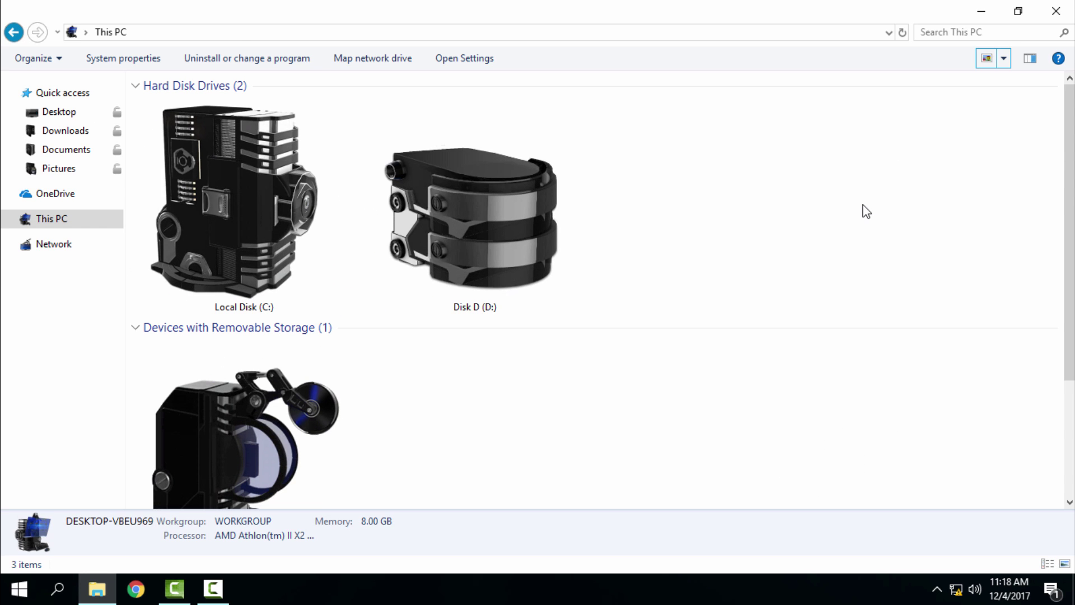
{"action": "scroll", "coordinate": [402, 244], "scroll_direction": "up", "scroll_amount": 1}
{"action": "scroll", "coordinate": [343, 293], "scroll_direction": "down", "scroll_amount": 1}
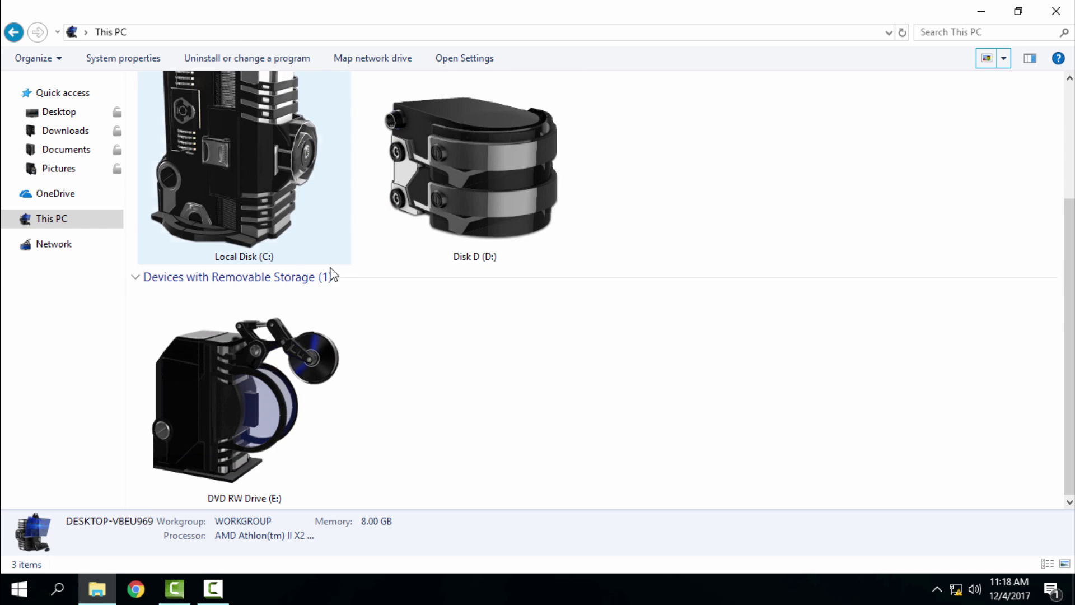
{"action": "scroll", "coordinate": [459, 392], "scroll_direction": "up", "scroll_amount": 1}
{"action": "scroll", "coordinate": [453, 365], "scroll_direction": "down", "scroll_amount": 1}
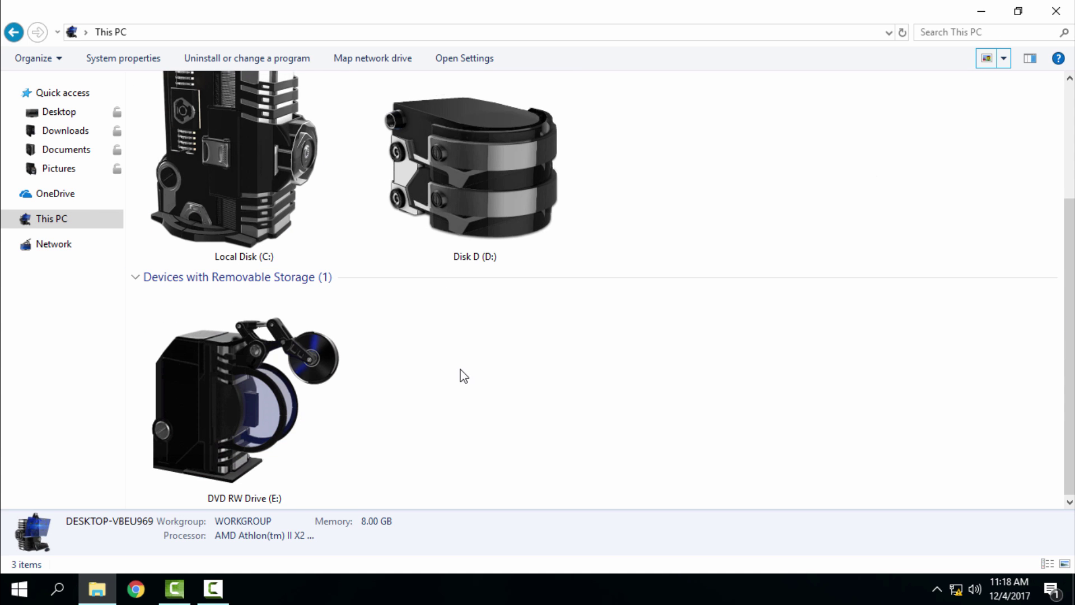
{"action": "scroll", "coordinate": [461, 371], "scroll_direction": "up", "scroll_amount": 1}
{"action": "scroll", "coordinate": [353, 248], "scroll_direction": "down", "scroll_amount": 1}
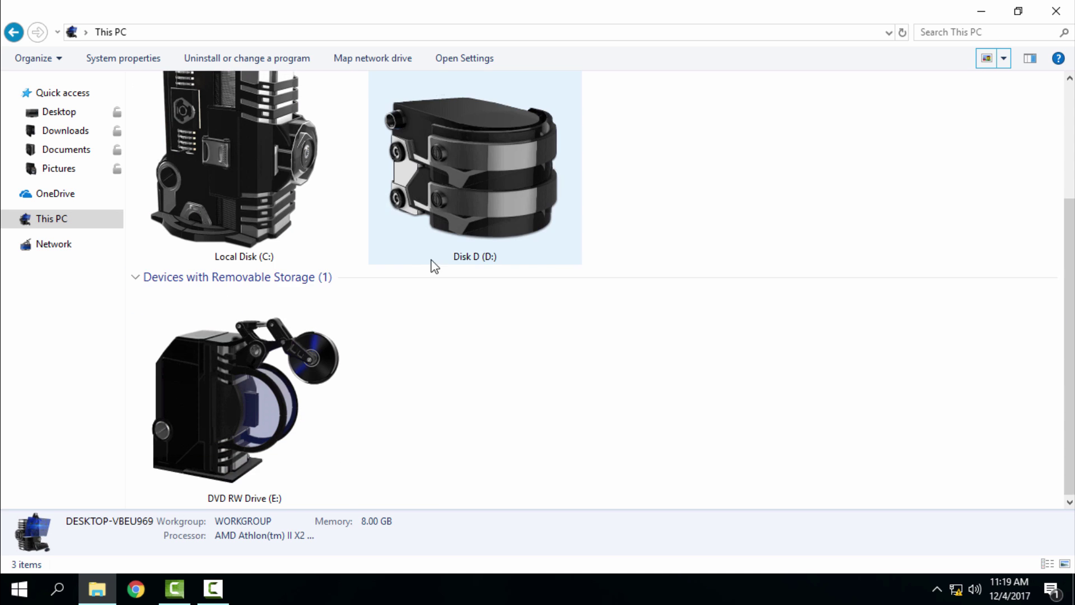
{"action": "scroll", "coordinate": [277, 332], "scroll_direction": "up", "scroll_amount": 1}
{"action": "scroll", "coordinate": [453, 278], "scroll_direction": "down", "scroll_amount": 1}
{"action": "scroll", "coordinate": [252, 336], "scroll_direction": "up", "scroll_amount": 1}
{"action": "scroll", "coordinate": [404, 362], "scroll_direction": "down", "scroll_amount": 1}
{"action": "scroll", "coordinate": [253, 362], "scroll_direction": "up", "scroll_amount": 1}
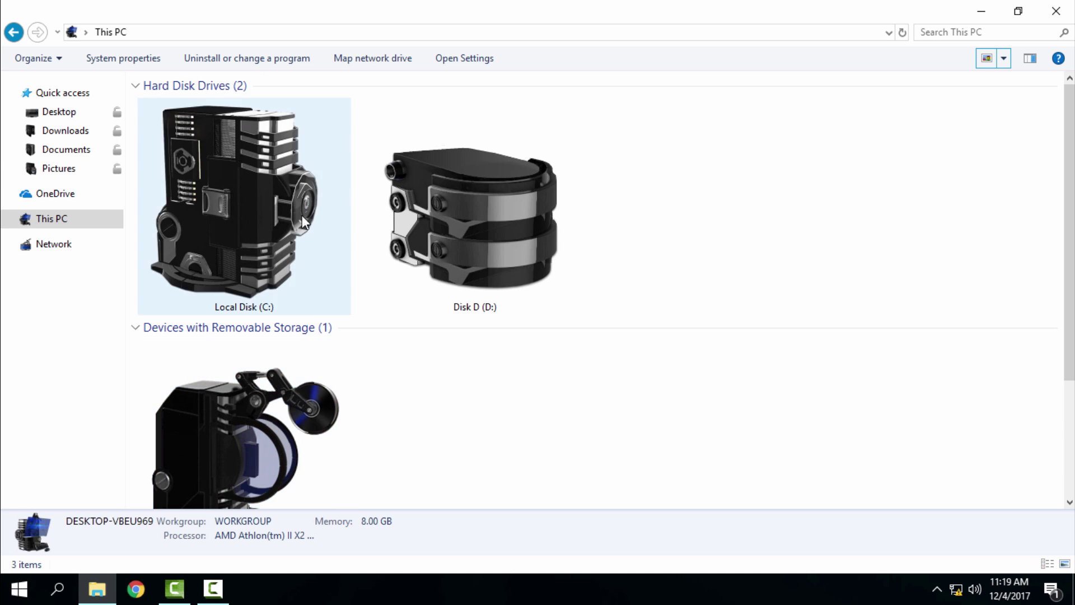
{"action": "scroll", "coordinate": [387, 317], "scroll_direction": "down", "scroll_amount": 1}
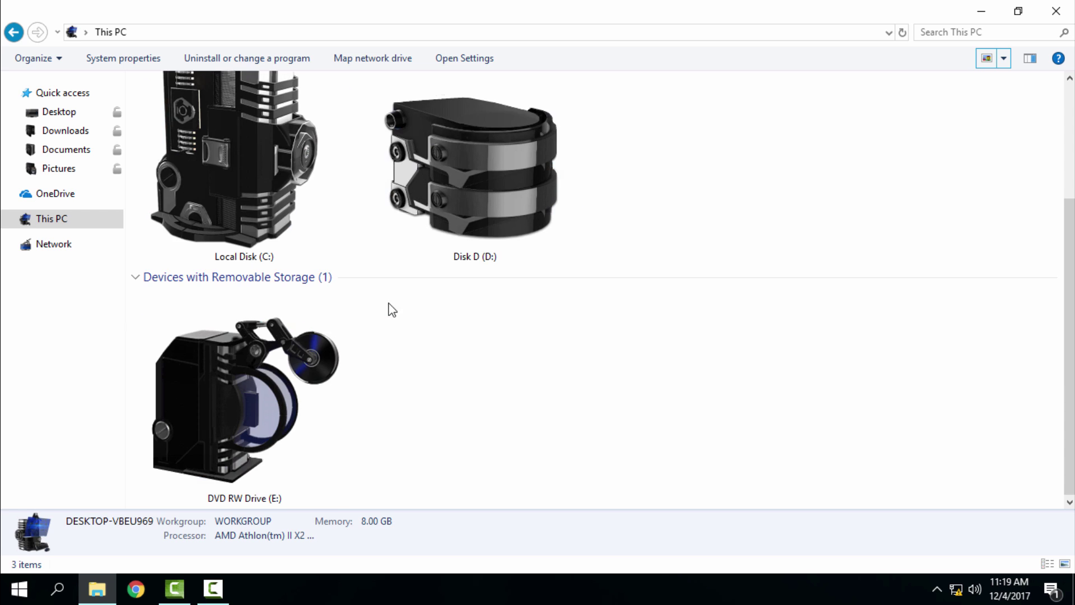
{"action": "scroll", "coordinate": [336, 323], "scroll_direction": "up", "scroll_amount": 1}
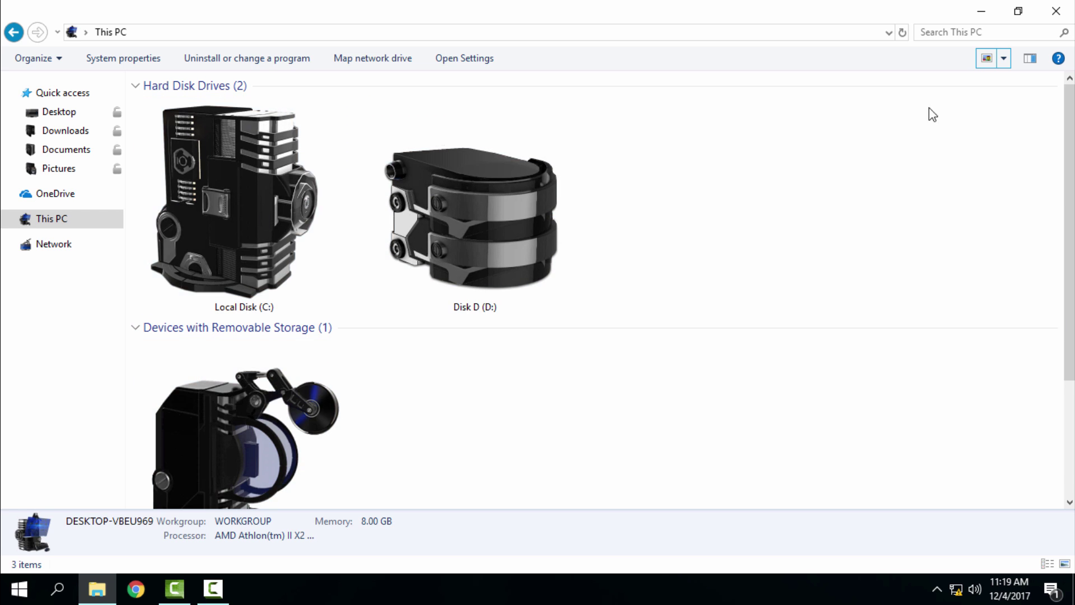
- Shrink the drive icons back to a smaller size and return to Quick access
{"action": "left_click", "coordinate": [1003, 58]}
{"action": "left_click_drag", "start_coordinate": [956, 57], "coordinate": [956, 84]}
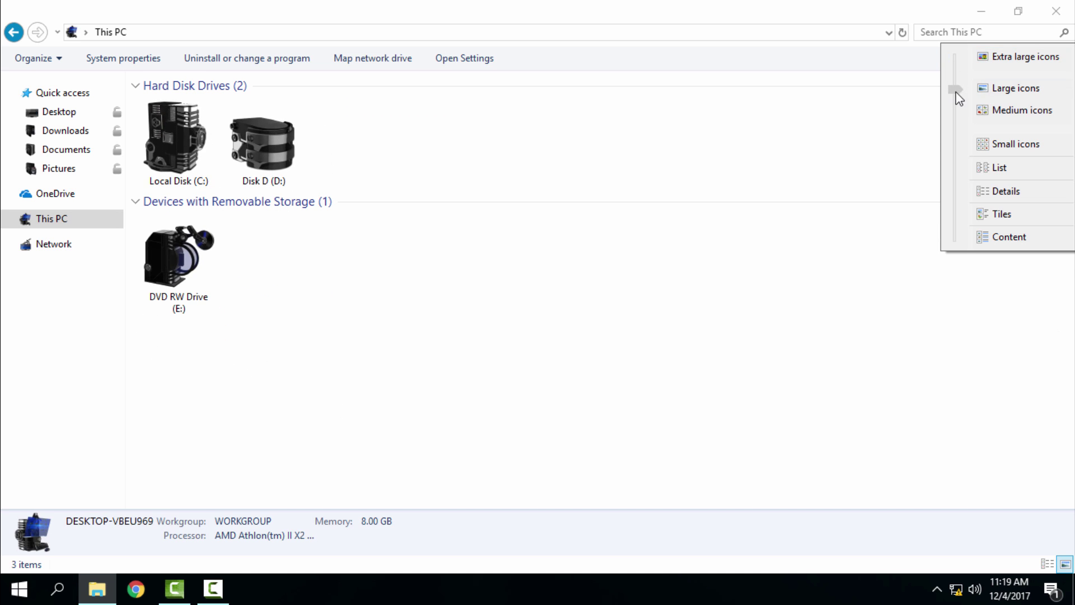
{"action": "left_click", "coordinate": [509, 169]}
{"action": "left_click", "coordinate": [76, 112]}
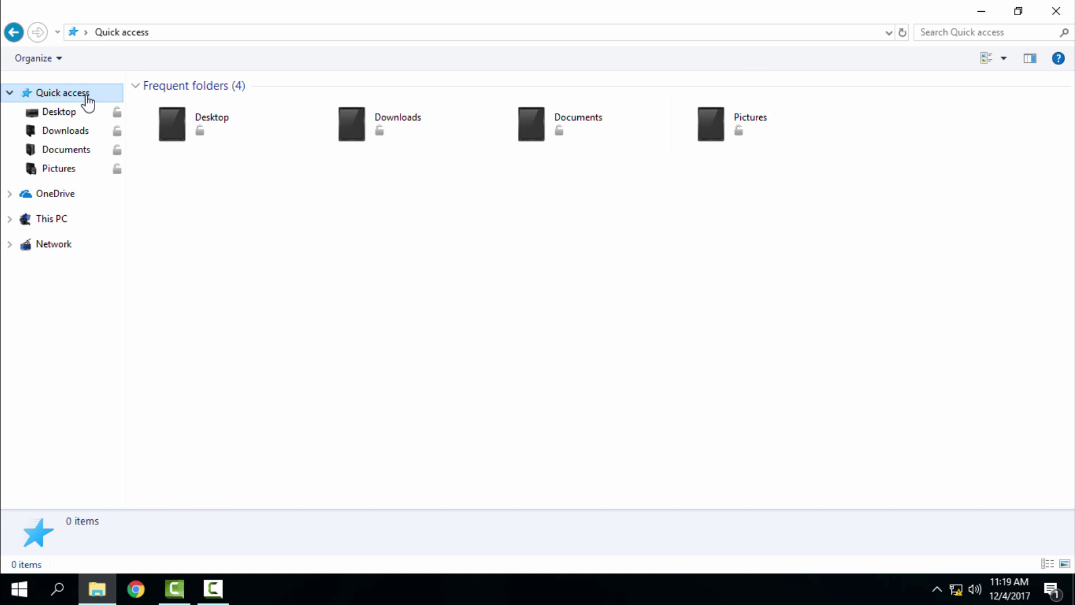
- Show the Quick access folders as a details list, then as extra large icons
{"action": "left_click", "coordinate": [1003, 58]}
{"action": "left_click_drag", "start_coordinate": [955, 174], "coordinate": [974, 23]}
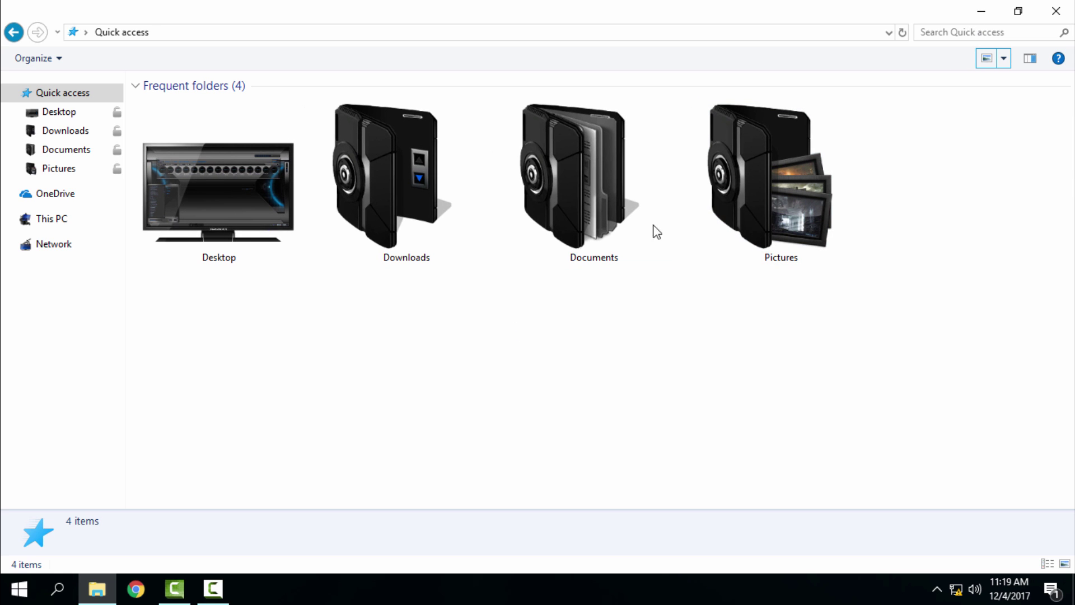
{"action": "left_click", "coordinate": [1005, 60]}
{"action": "left_click_drag", "start_coordinate": [959, 68], "coordinate": [963, 64]}
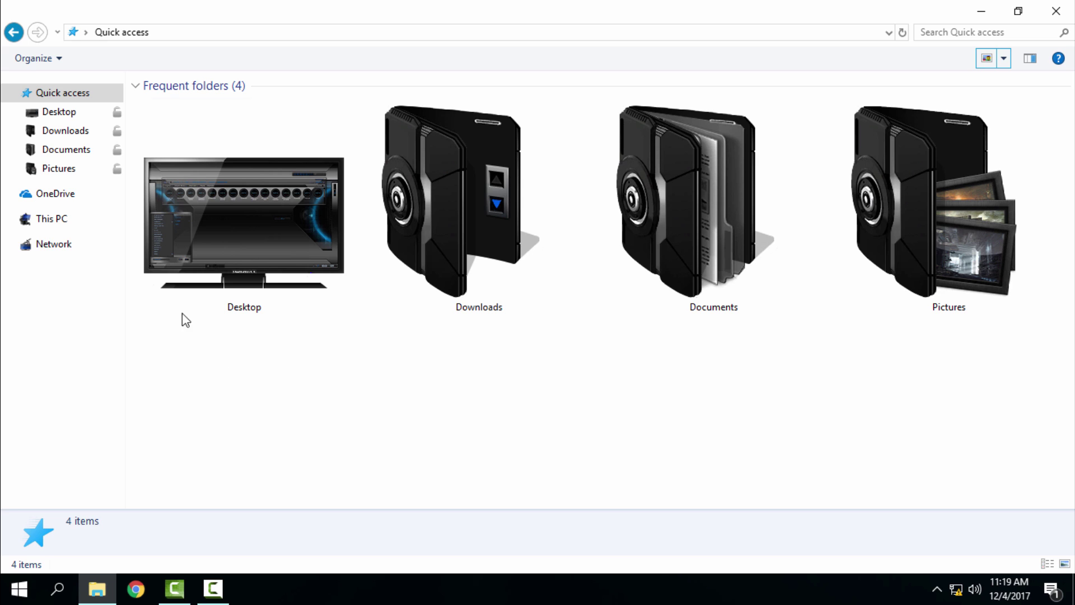
- Return the folder icons to medium size
{"action": "left_click", "coordinate": [1004, 58]}
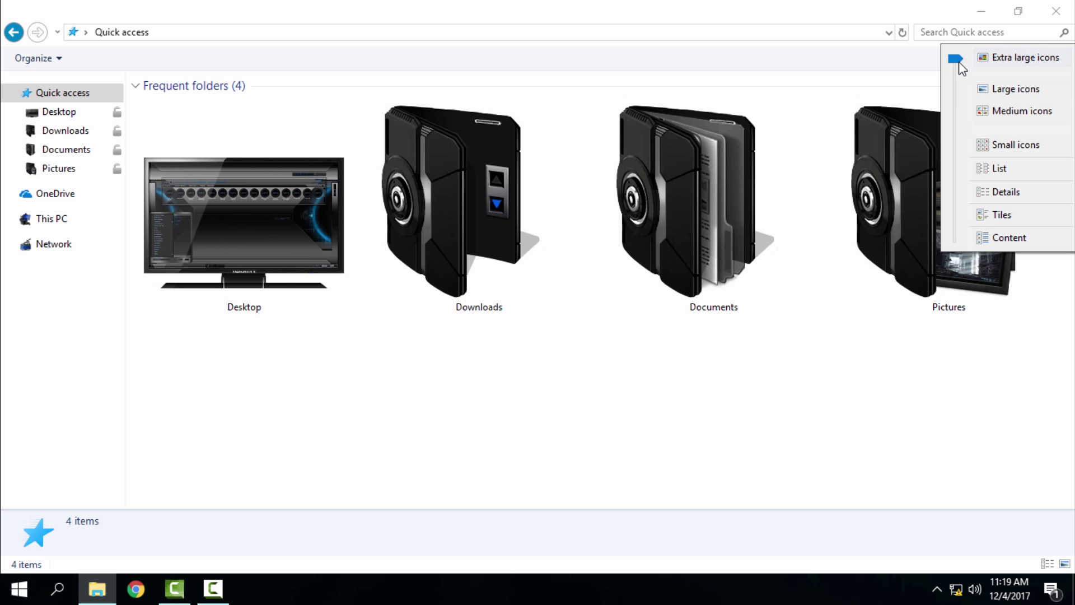
{"action": "left_click_drag", "start_coordinate": [952, 70], "coordinate": [955, 94]}
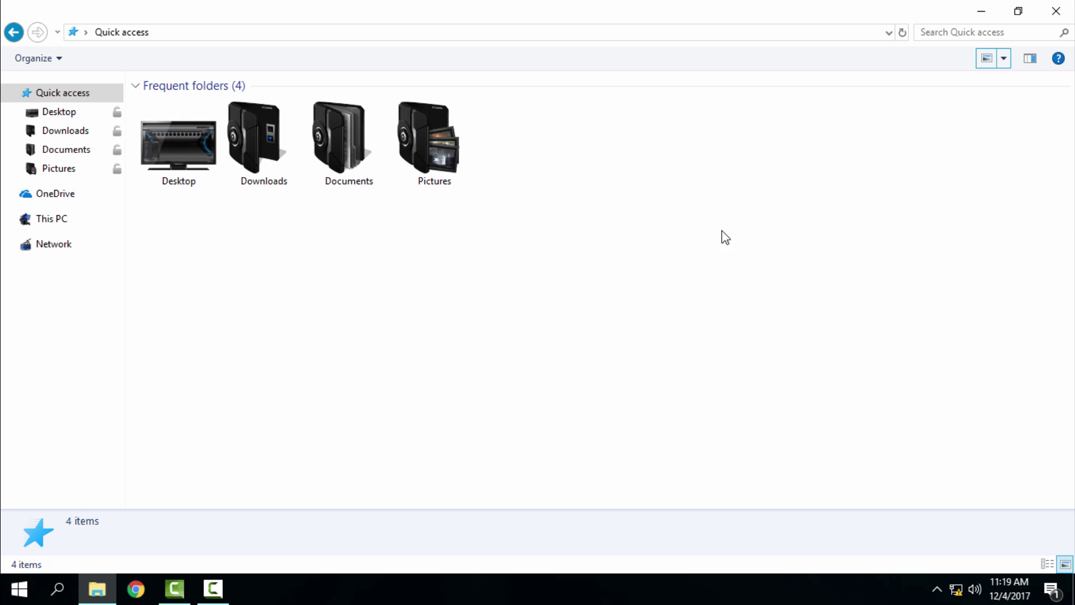
- Close File Explorer, refresh the desktop and run tech icon pack 3.exe to get the iPack Uninstaller
{"action": "left_click", "coordinate": [981, 10]}
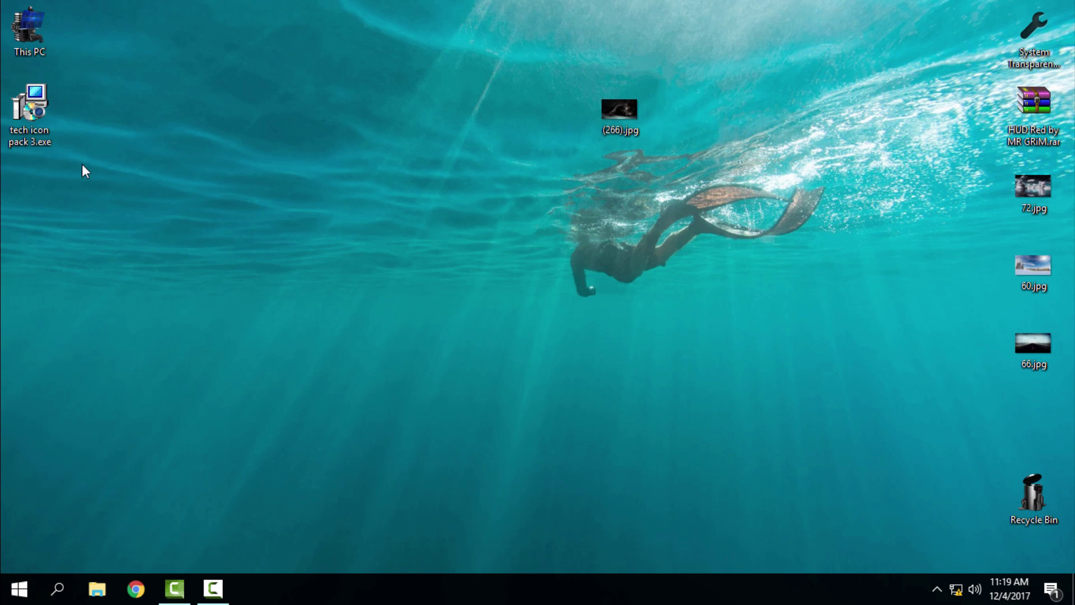
{"action": "right_click", "coordinate": [135, 132]}
{"action": "left_click", "coordinate": [167, 192]}
{"action": "right_click", "coordinate": [204, 108]}
{"action": "left_click", "coordinate": [253, 178]}
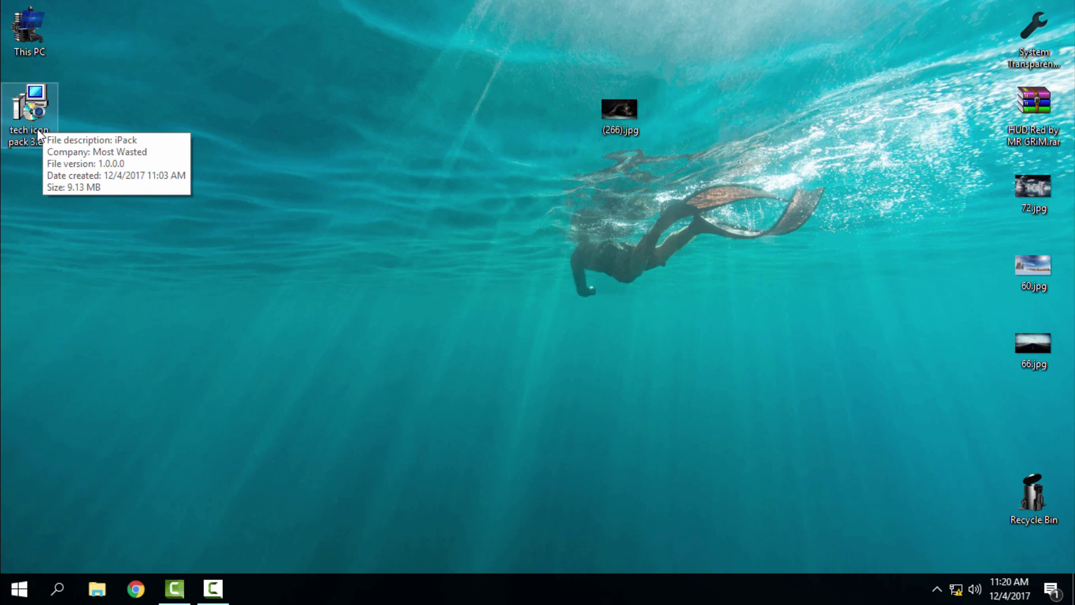
{"action": "double_click", "coordinate": [42, 126]}
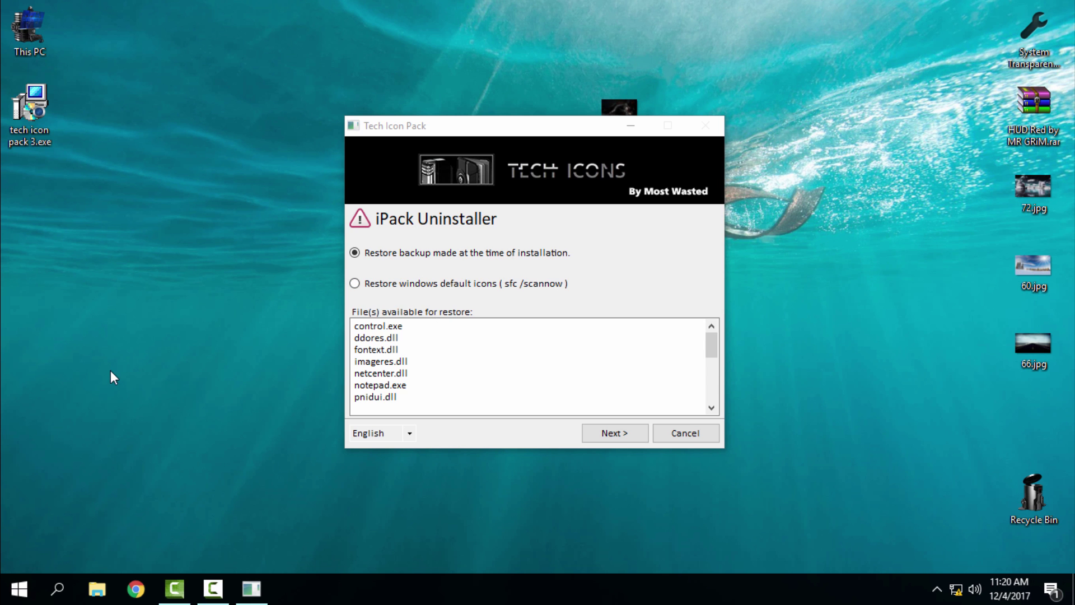
- Reopen File Explorer on Quick access and move it behind the uninstaller
{"action": "left_click", "coordinate": [97, 589]}
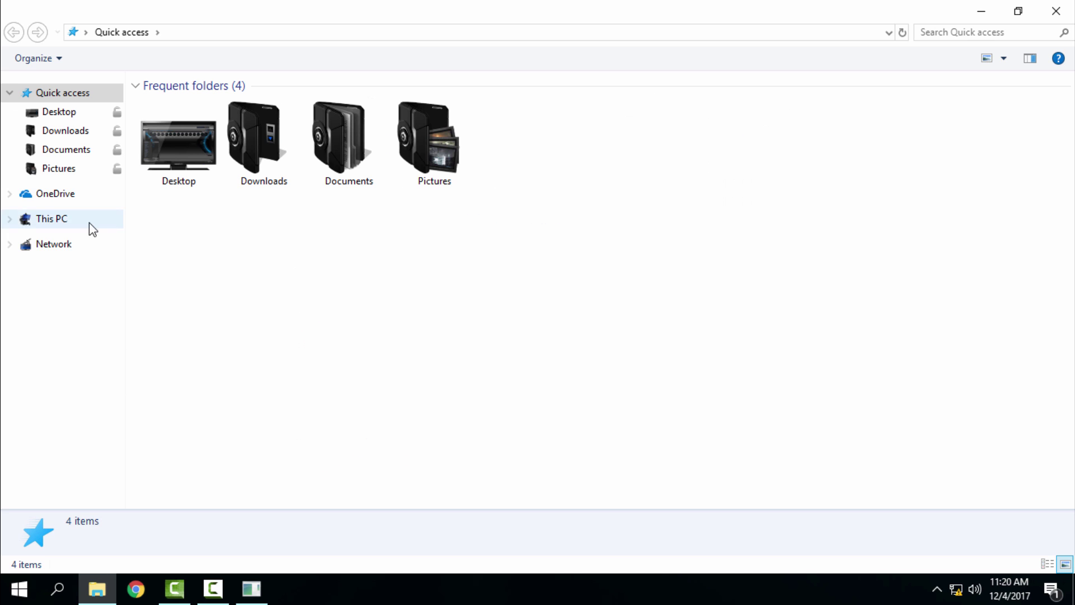
{"action": "double_click", "coordinate": [878, 7]}
{"action": "left_click", "coordinate": [913, 64]}
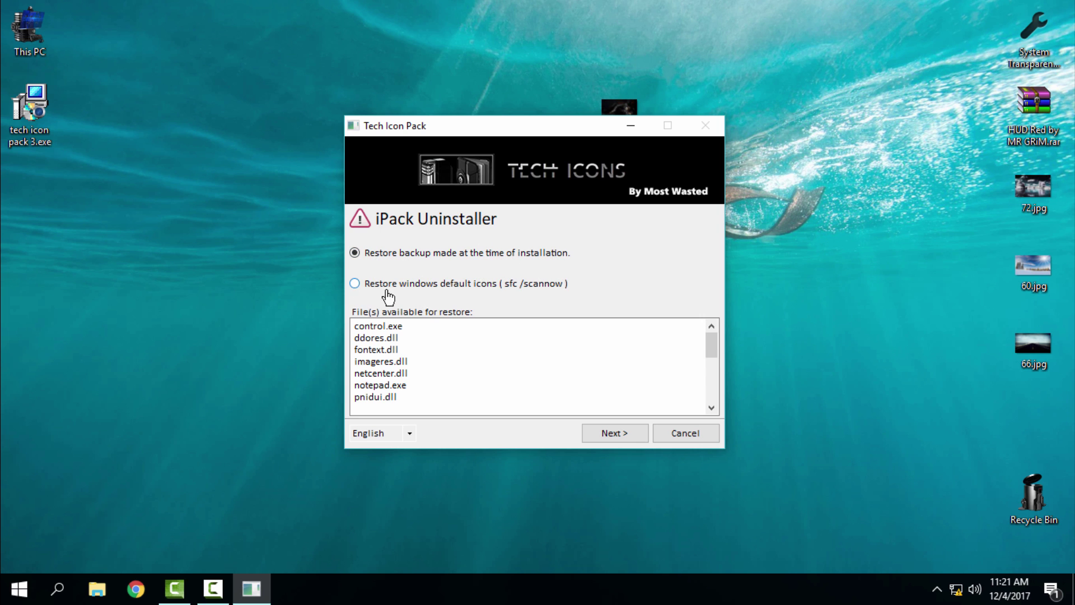
- Try the Windows-default and installation-backup restore options, dismiss the SFC warning, and cancel the uninstaller
{"action": "left_click", "coordinate": [356, 284]}
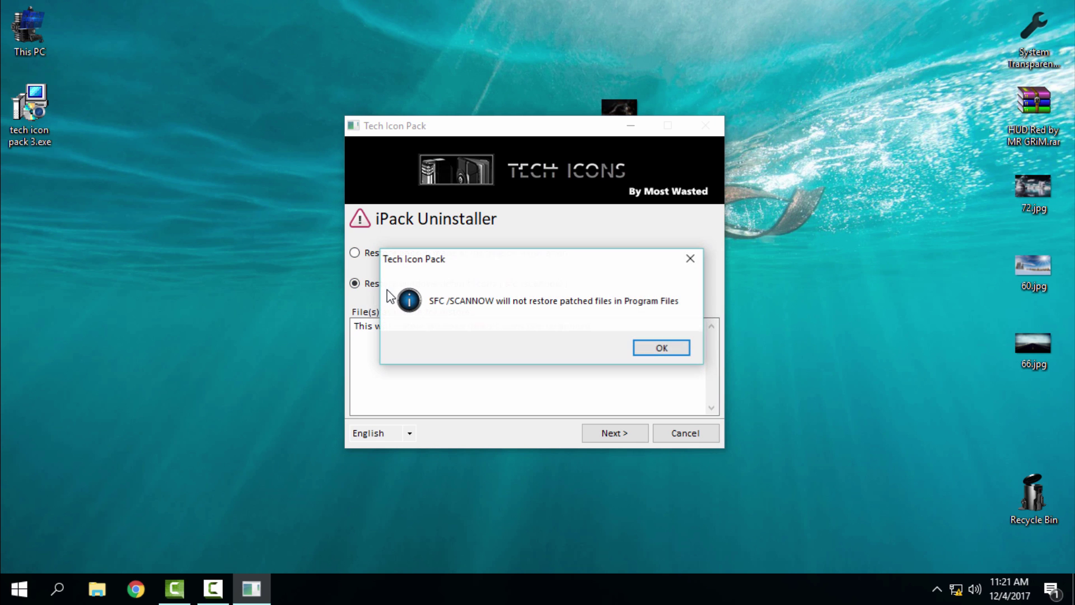
{"action": "left_click", "coordinate": [691, 259]}
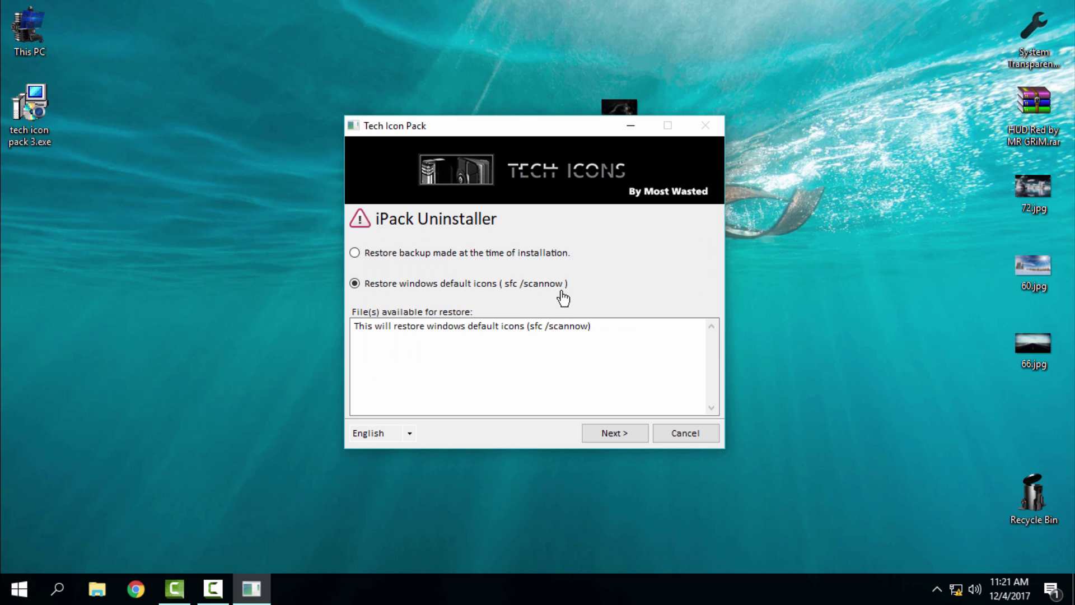
{"action": "left_click", "coordinate": [404, 260]}
{"action": "left_click_drag", "start_coordinate": [463, 132], "coordinate": [461, 106]}
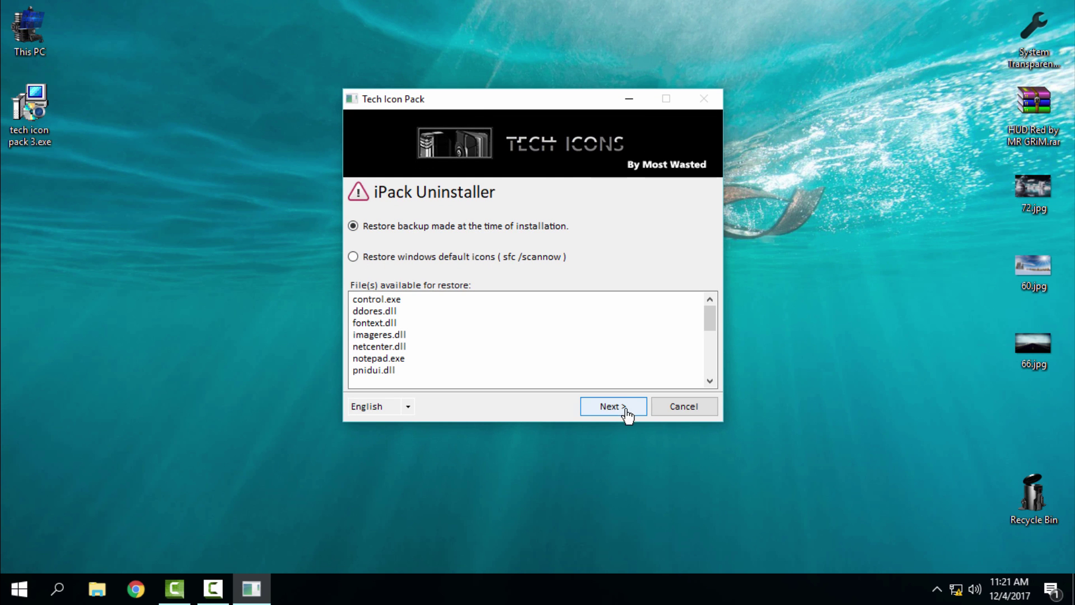
{"action": "left_click", "coordinate": [689, 409]}
{"action": "key", "text": "super"}
- Locate Tech Icon Pack 3 in Programs and Features, then close the window
{"action": "left_click", "coordinate": [283, 460]}
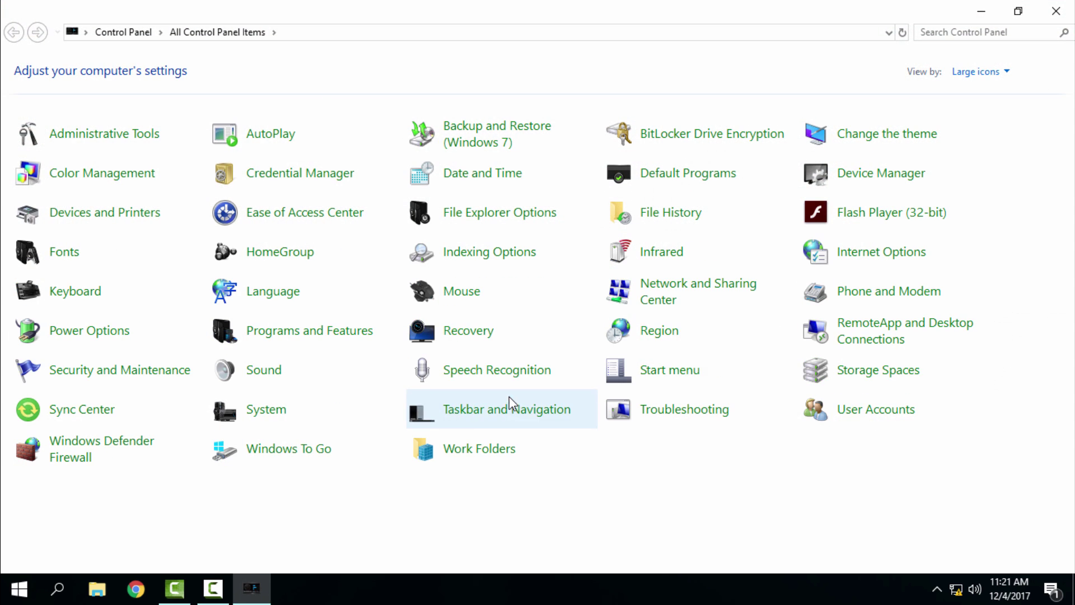
{"action": "left_click", "coordinate": [340, 336]}
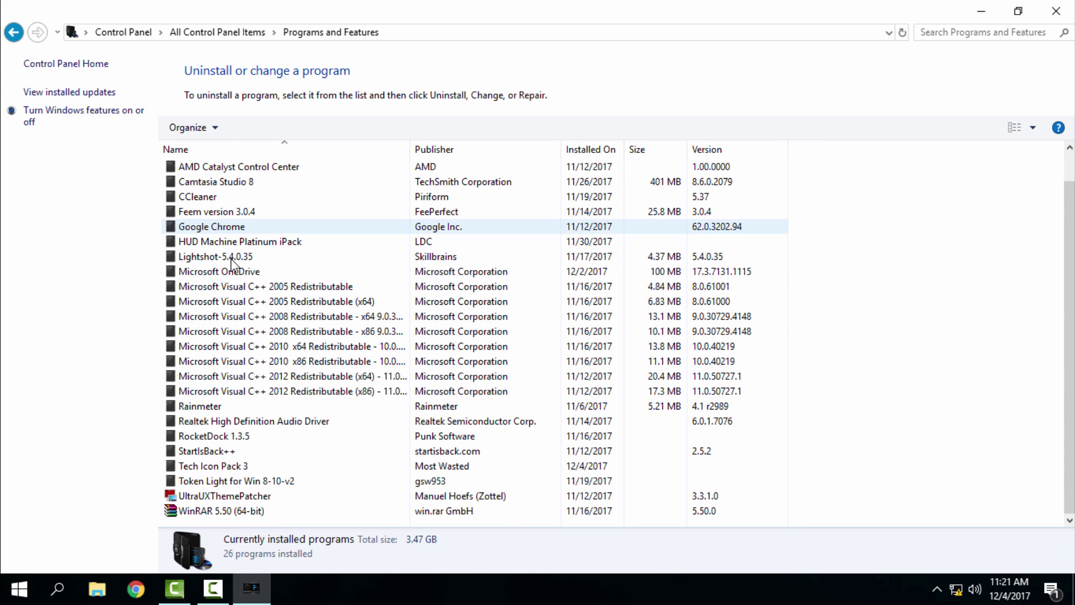
{"action": "left_click", "coordinate": [212, 473]}
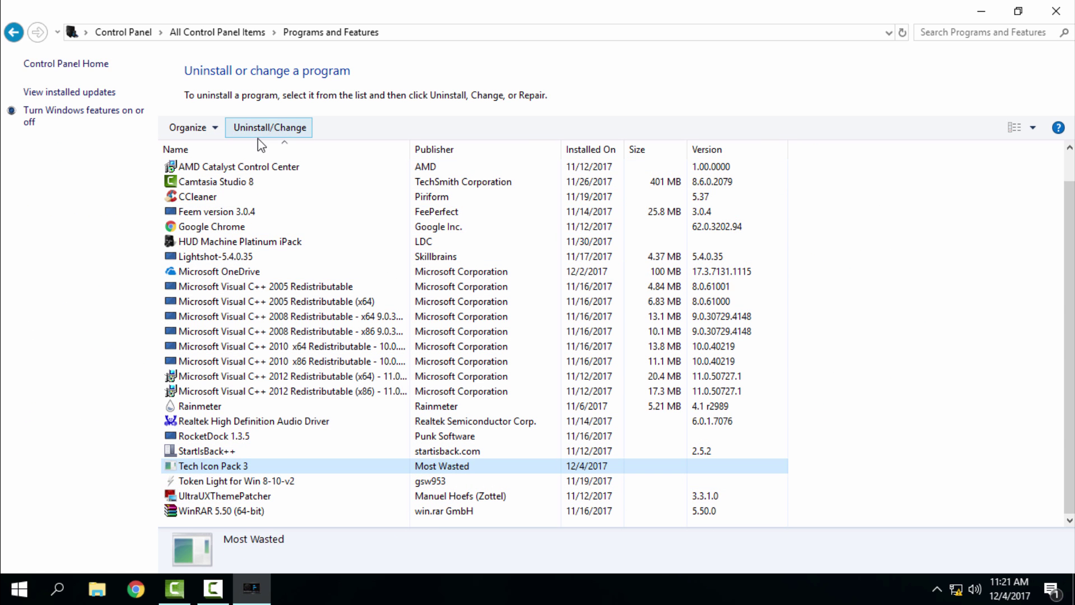
{"action": "left_click", "coordinate": [1041, 15]}
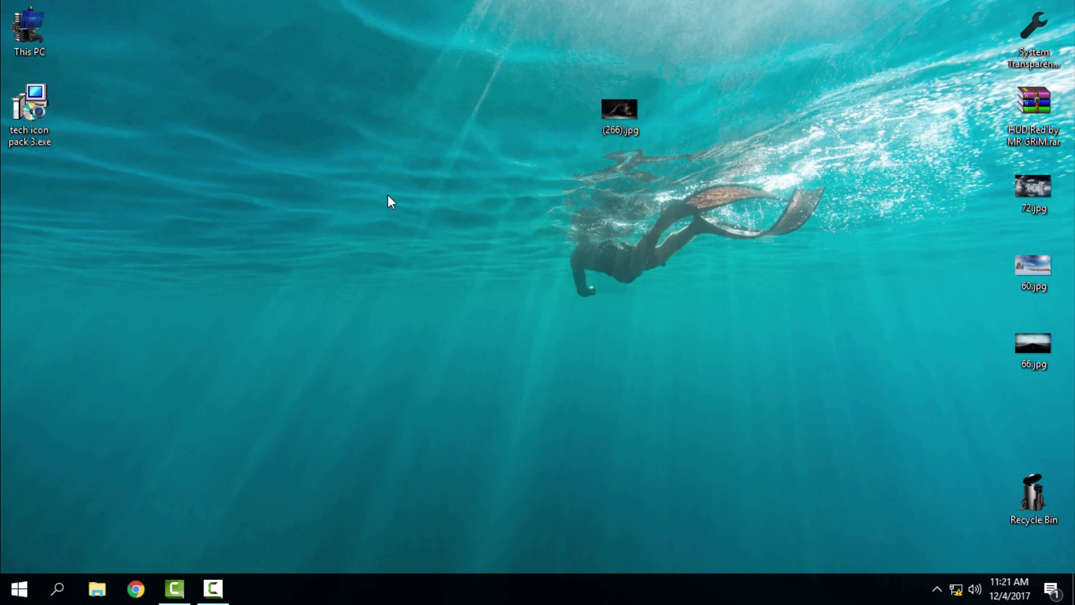